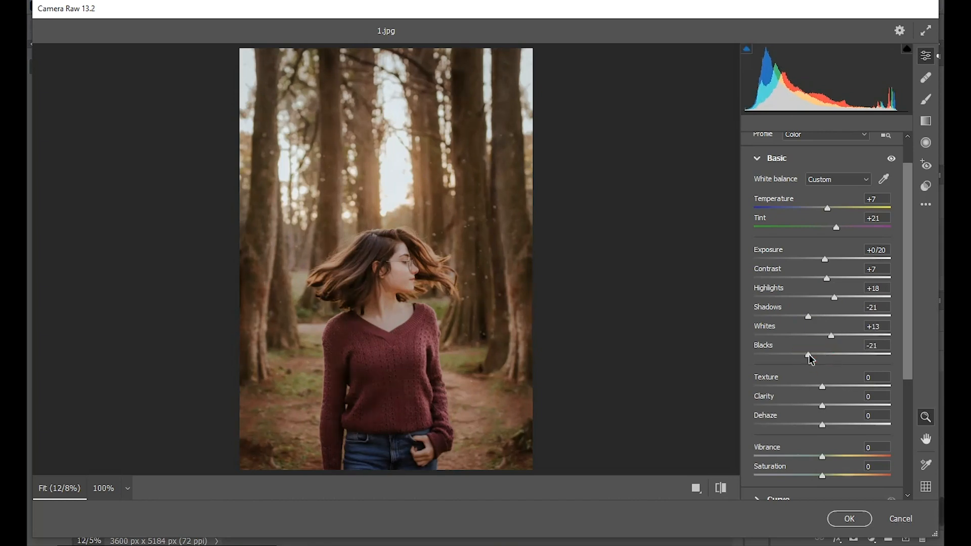
Set the photo's Clarity to +12, Dehaze to +30, Vibrance to +15 and Saturation to -10.
drag(823, 400, 843, 425)
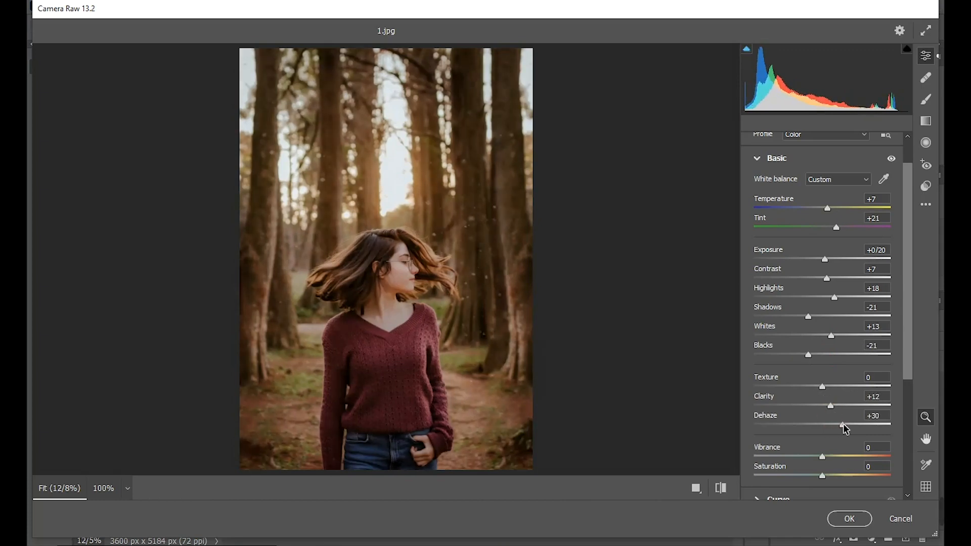
drag(822, 457, 817, 482)
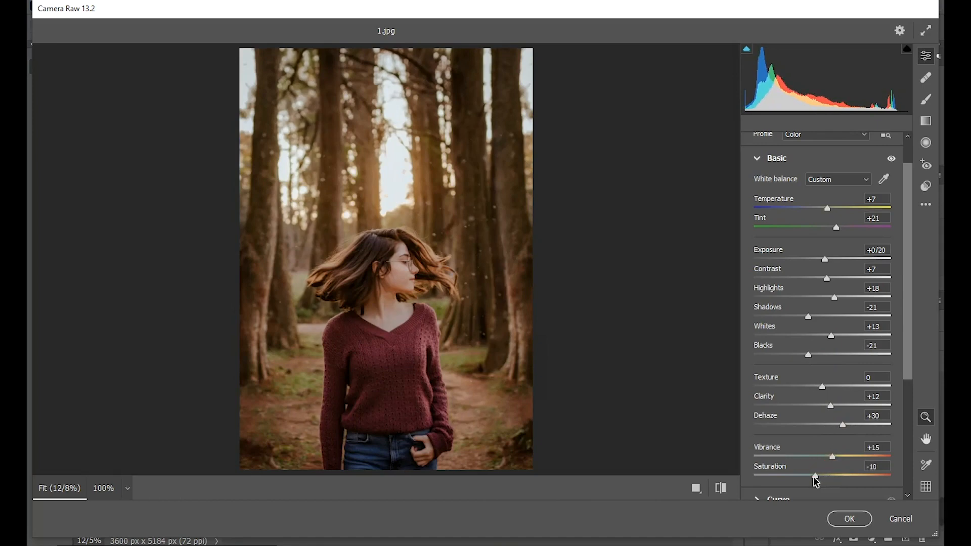
Shape the point curve with a shadow point at input 29, output 17 and a second point at input 83, output 72.
scroll(802, 457, down, 2)
click(759, 438)
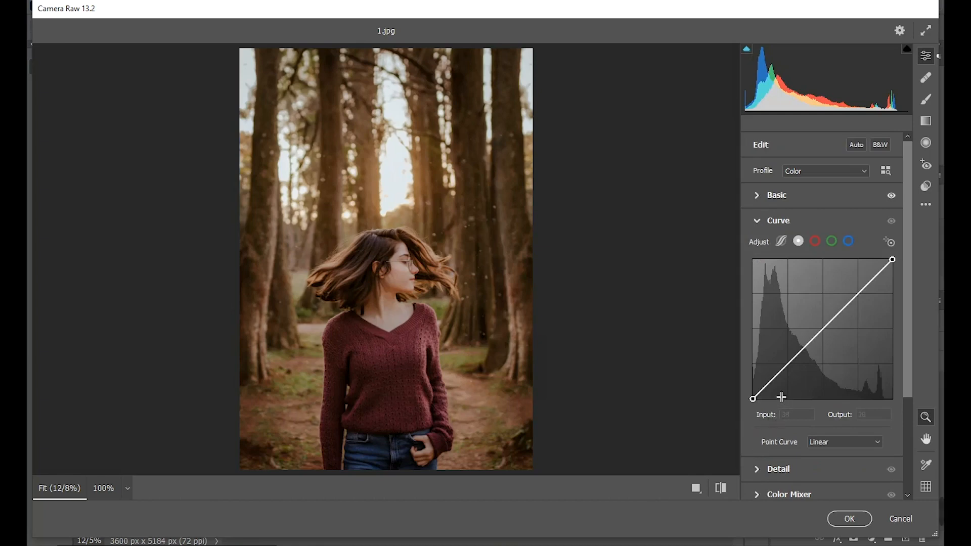
drag(780, 396, 769, 390)
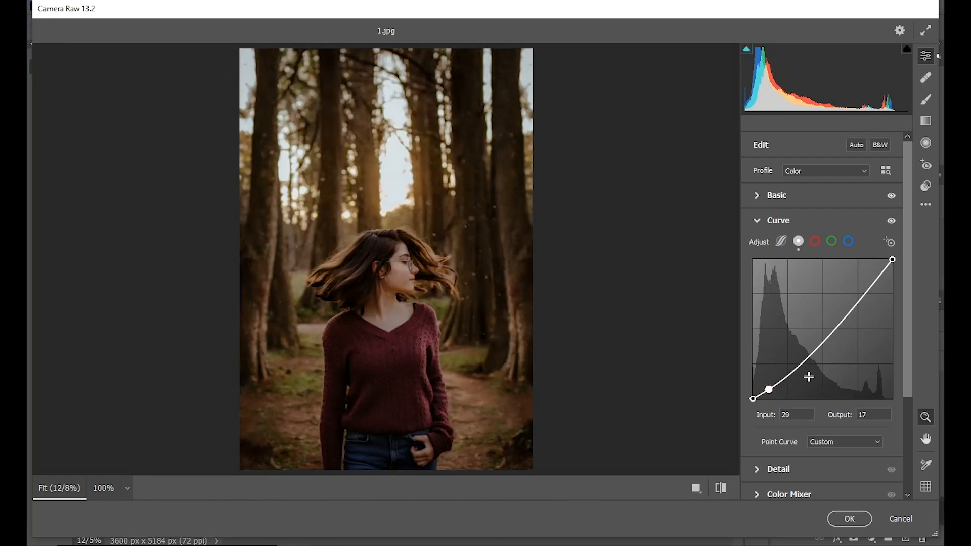
drag(798, 366, 798, 360)
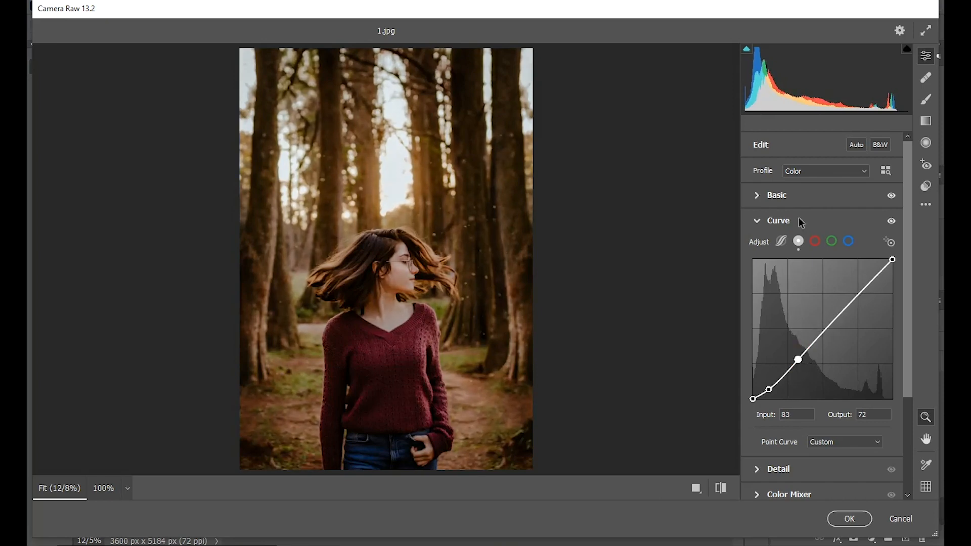
click(757, 223)
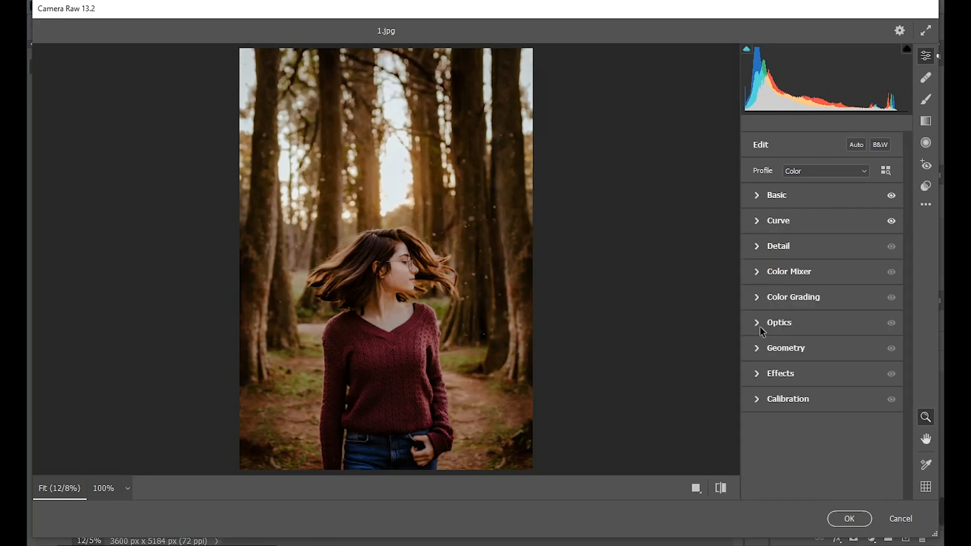
Zoom in on the woman's face at 66.7% and set Sharpening to 27.
click(757, 247)
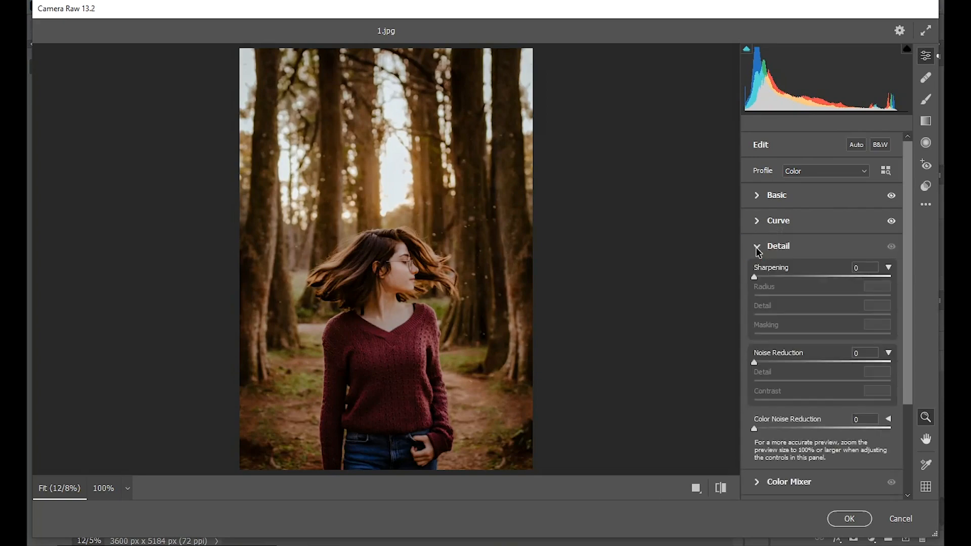
click(407, 314)
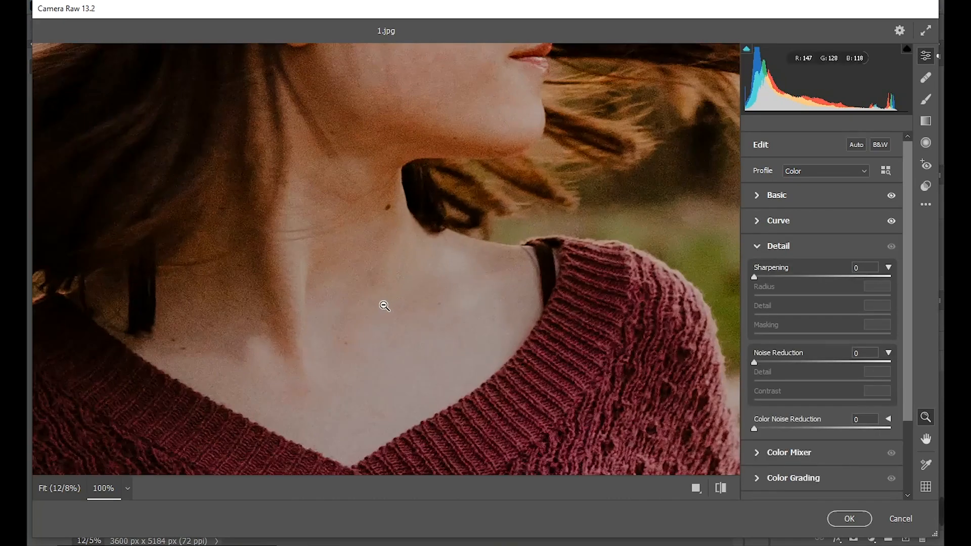
scroll(382, 304, up, 3)
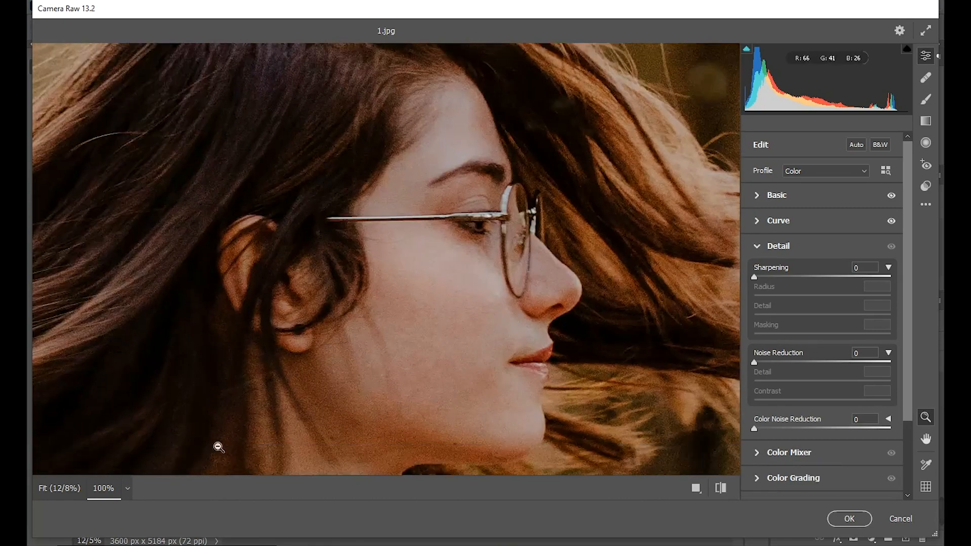
click(127, 488)
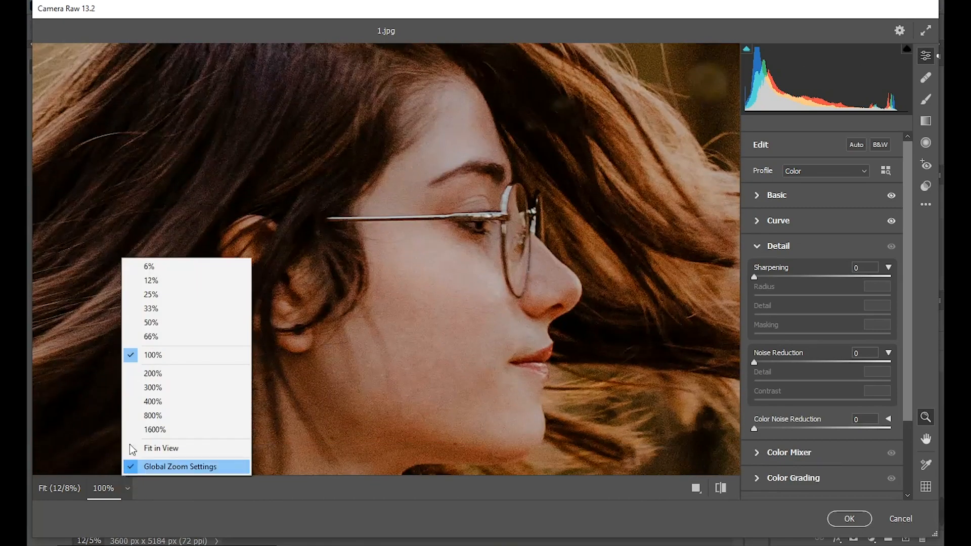
click(151, 337)
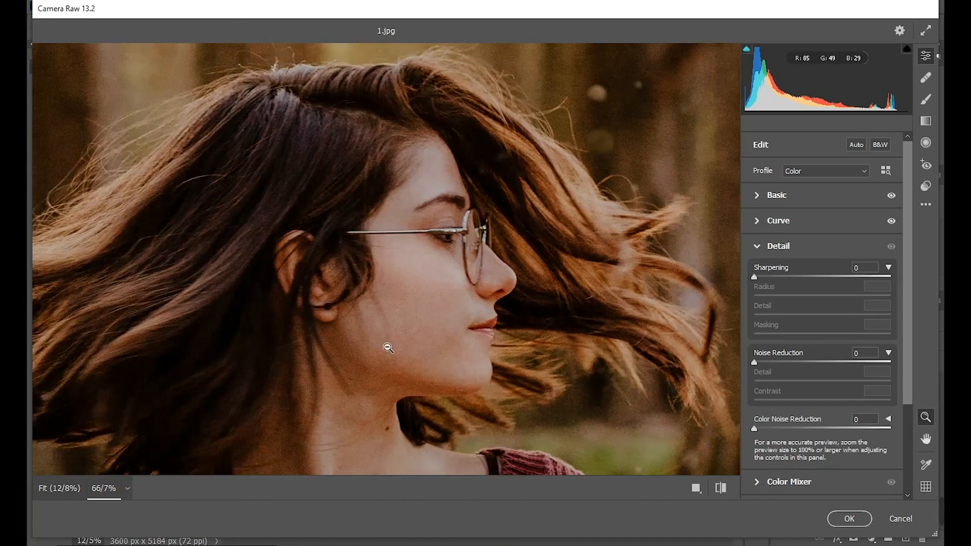
drag(753, 278, 777, 281)
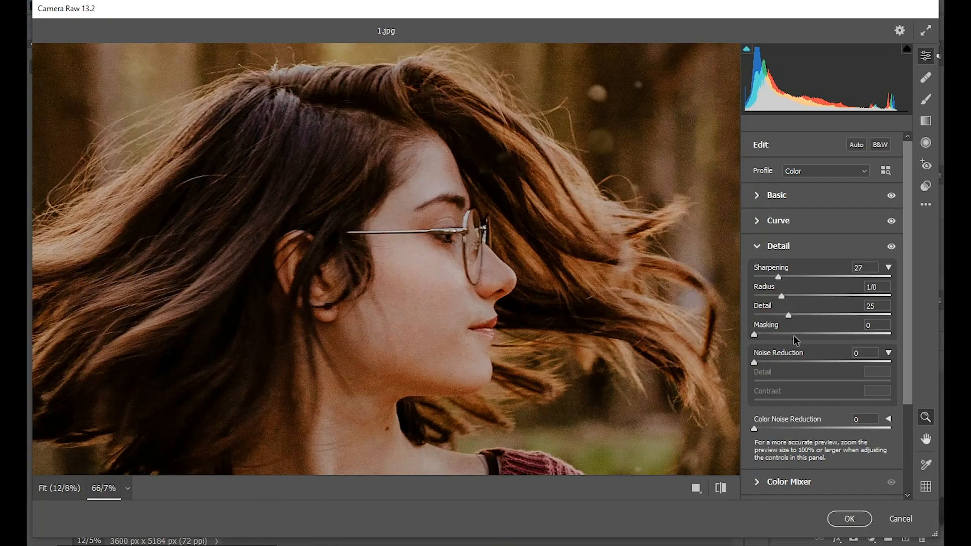
Set Noise Reduction to 35 with its Detail at 29 and Contrast at 50, and return to the full-image view.
drag(753, 364, 804, 371)
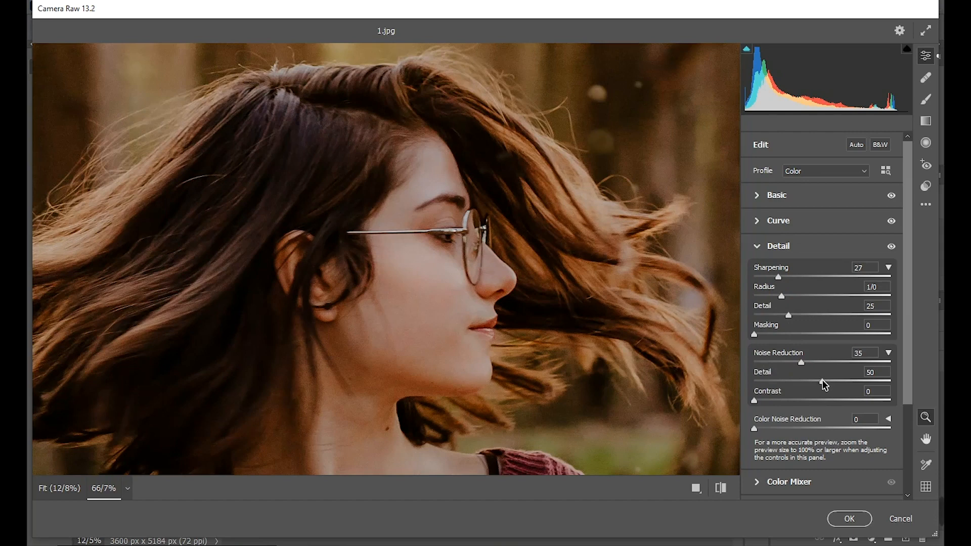
drag(823, 383, 794, 386)
drag(756, 404, 824, 400)
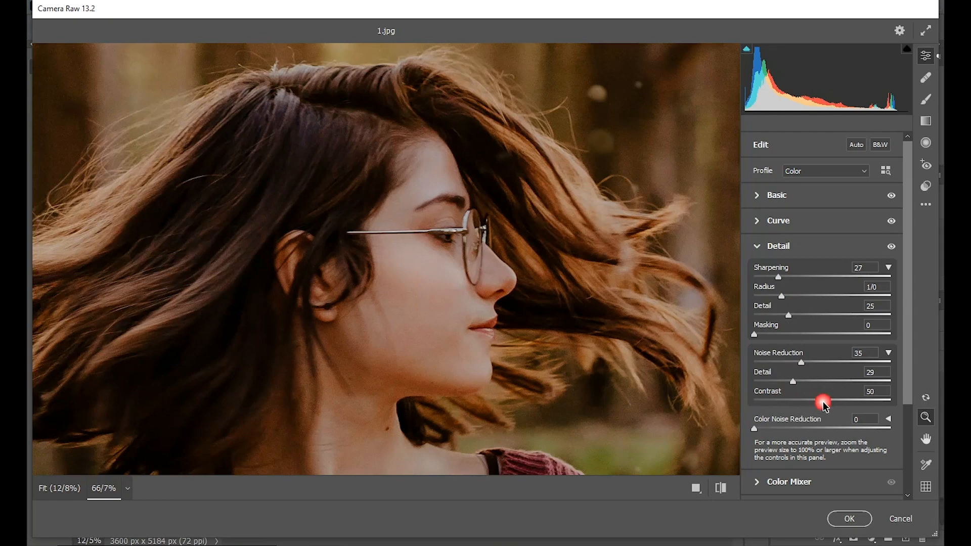
click(757, 246)
click(560, 298)
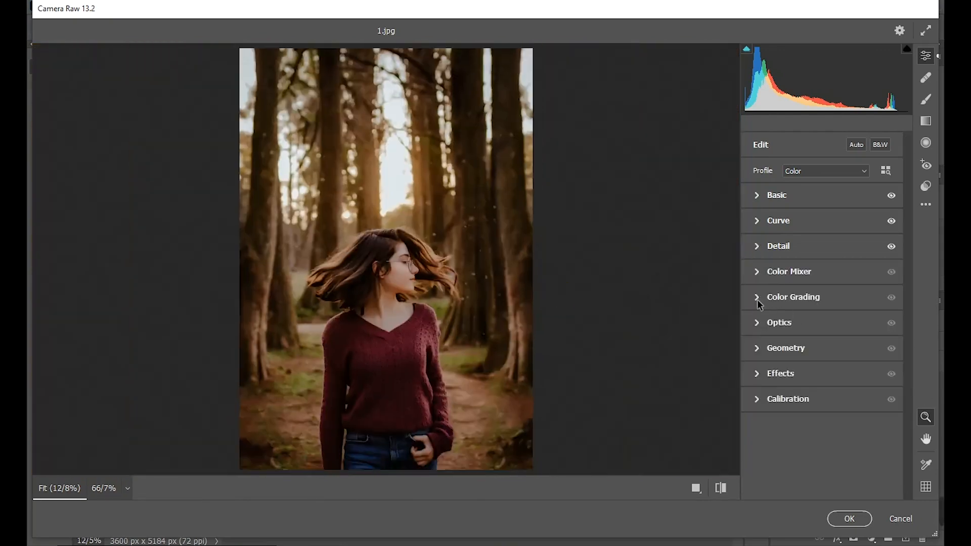
Set the Color Mixer hues: Reds +21, Oranges -7, Yellows -12, Greens -100, Blues -32 and Purples -55.
click(756, 277)
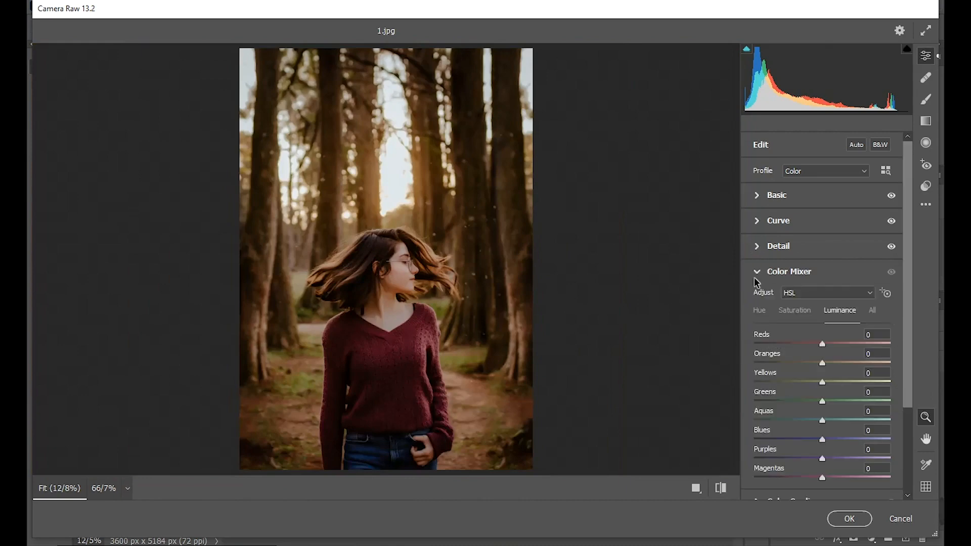
click(764, 313)
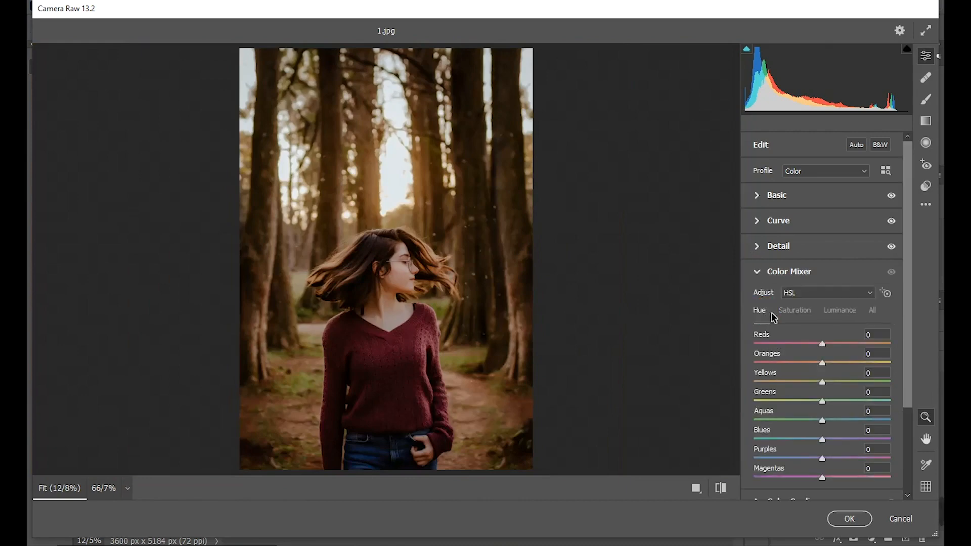
drag(824, 344, 839, 344)
mouse_move(822, 363)
mouse_down()
mouse_move(822, 385)
mouse_move(812, 386)
mouse_move(821, 405)
mouse_move(720, 412)
mouse_move(743, 415)
mouse_up()
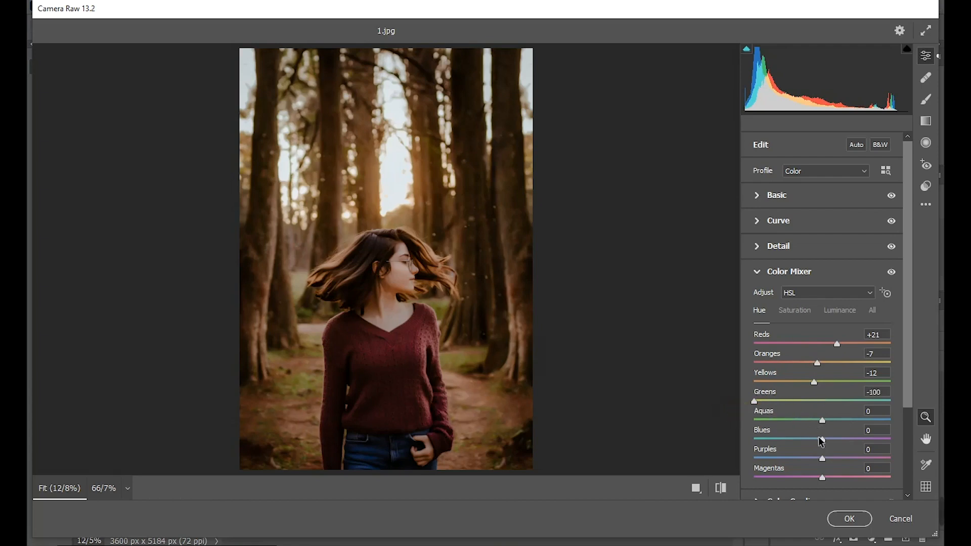
drag(824, 442, 786, 463)
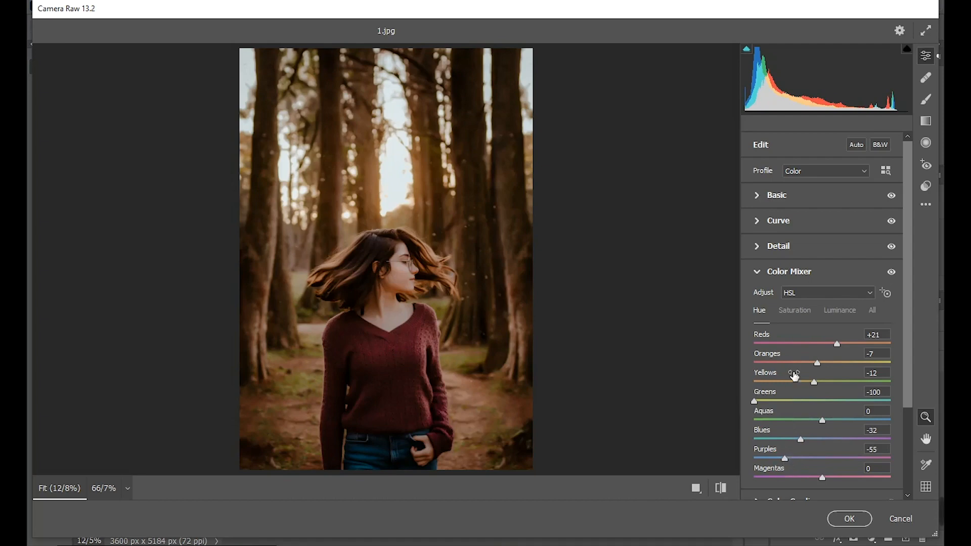
Set the Color Mixer saturation: Reds +25, Oranges +7, Yellows -25, Greens -32, Blues +22 and Purples +34.
click(789, 312)
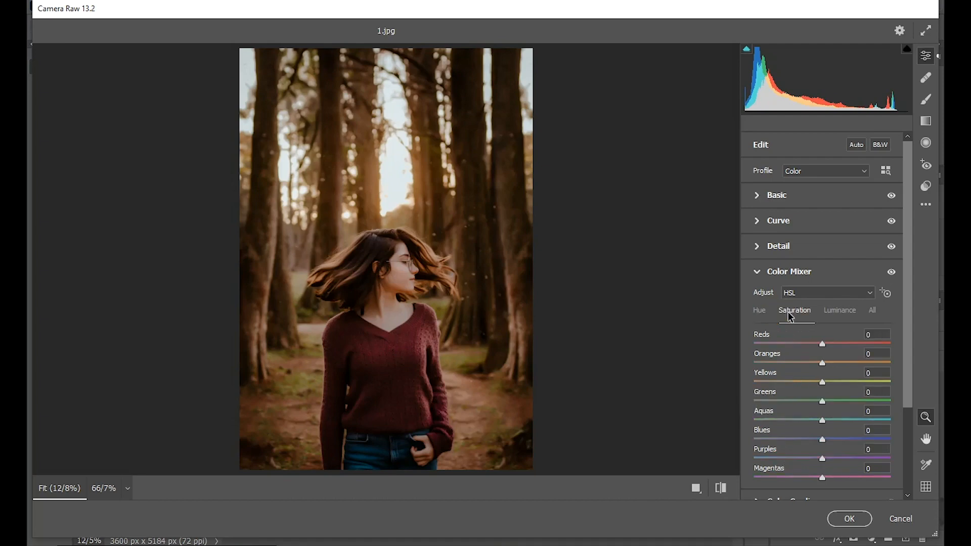
drag(823, 345, 800, 402)
click(801, 403)
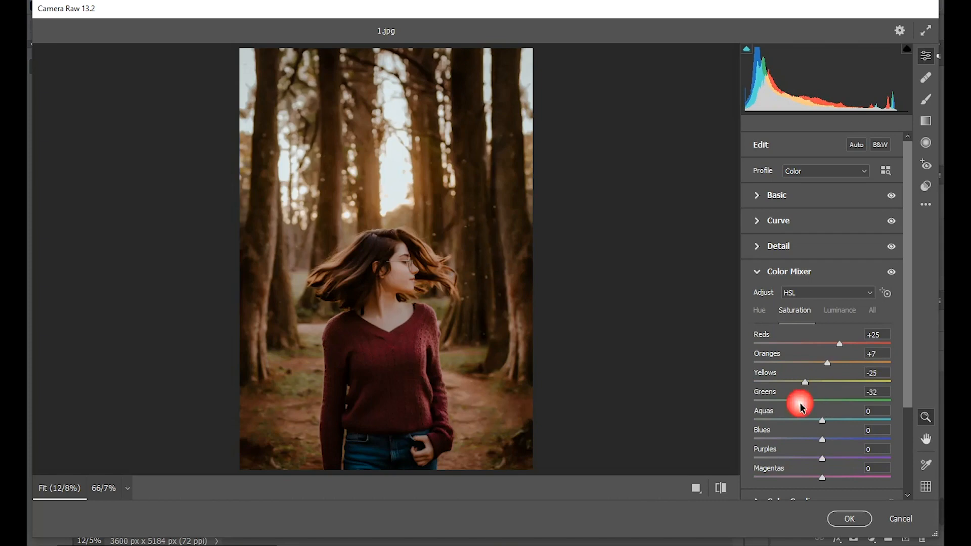
drag(827, 434, 845, 461)
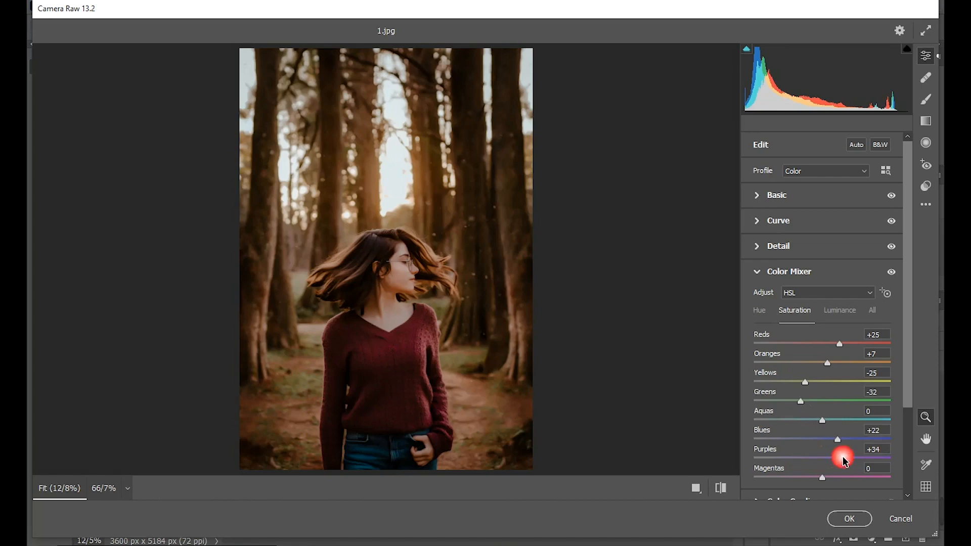
Set the Color Mixer luminance: Reds +28, Oranges +28, Yellows +30, Greens +70 and Blues +7.
click(834, 310)
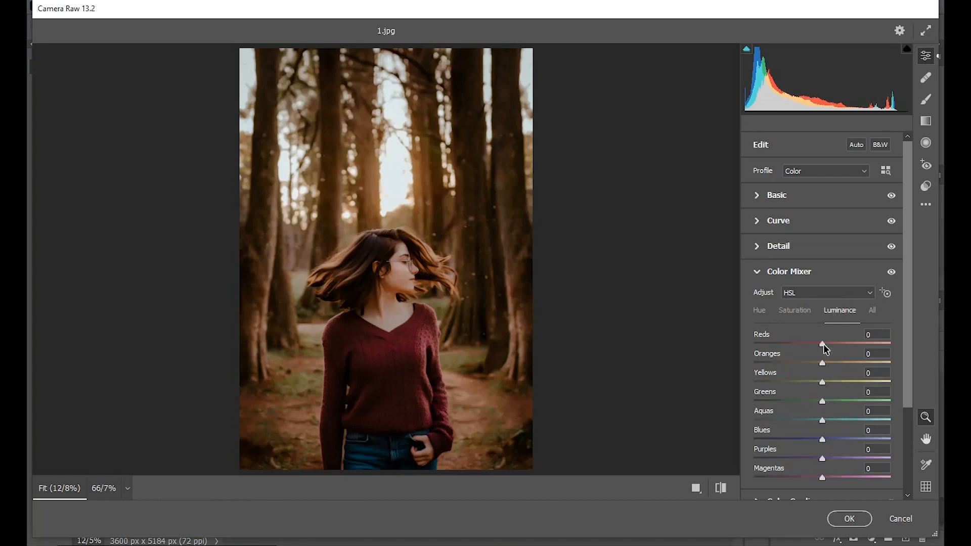
drag(823, 344, 841, 344)
drag(825, 362, 844, 363)
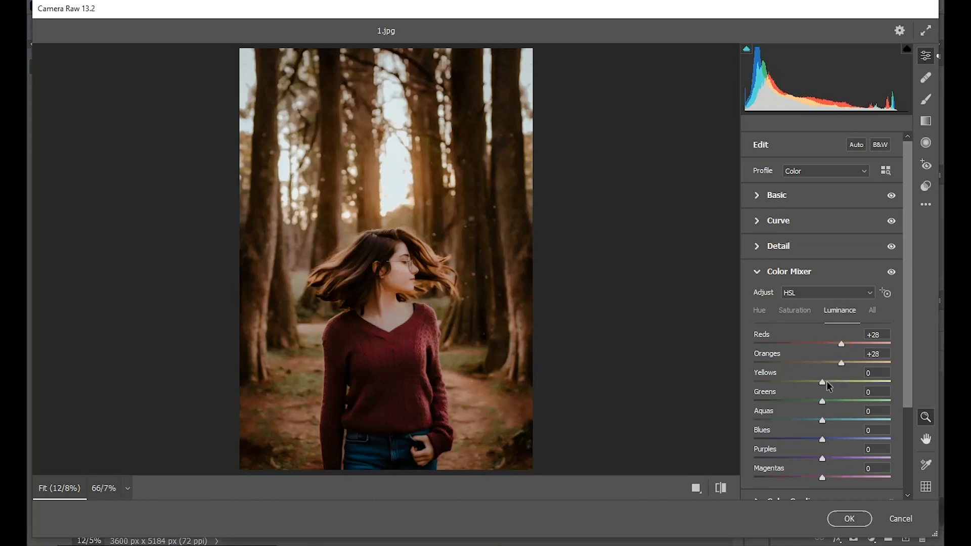
drag(823, 382, 843, 382)
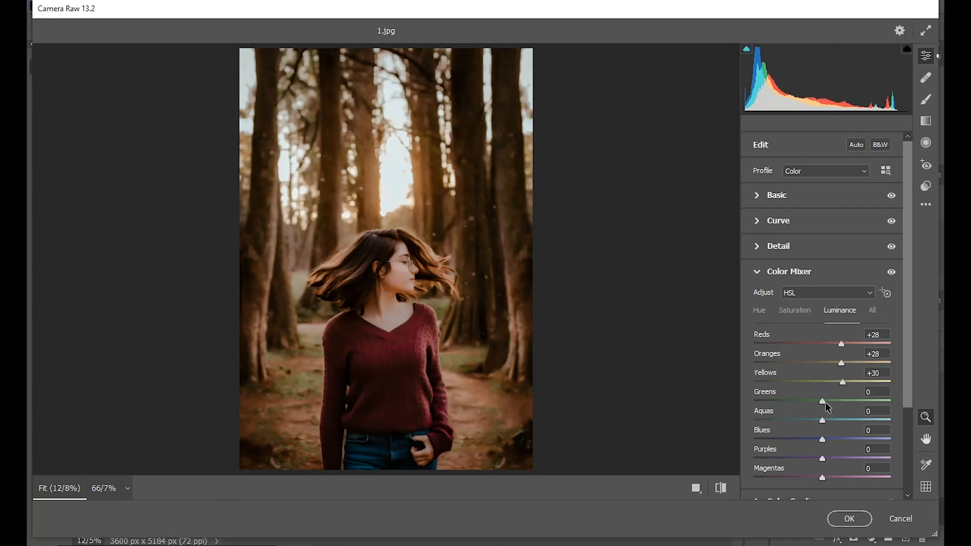
drag(823, 402, 873, 408)
drag(824, 441, 832, 444)
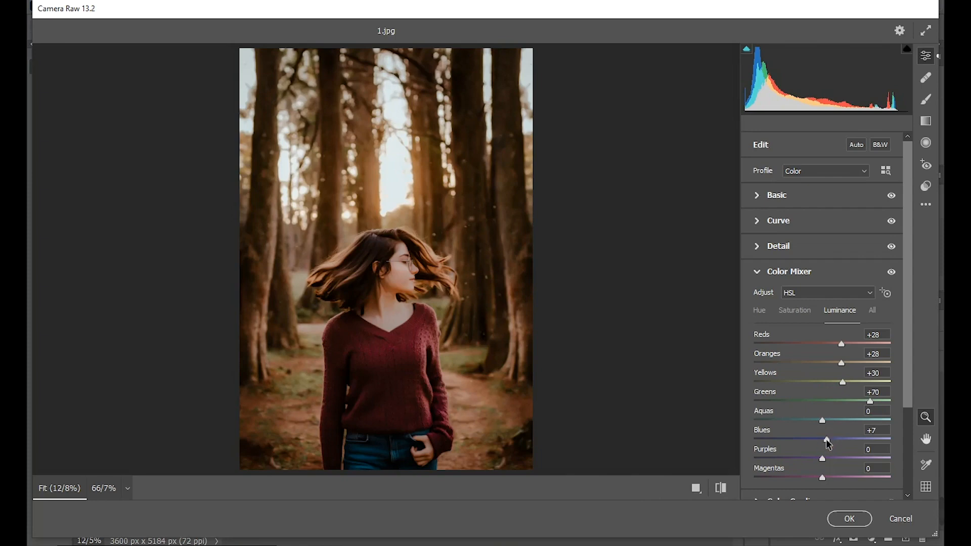
click(757, 272)
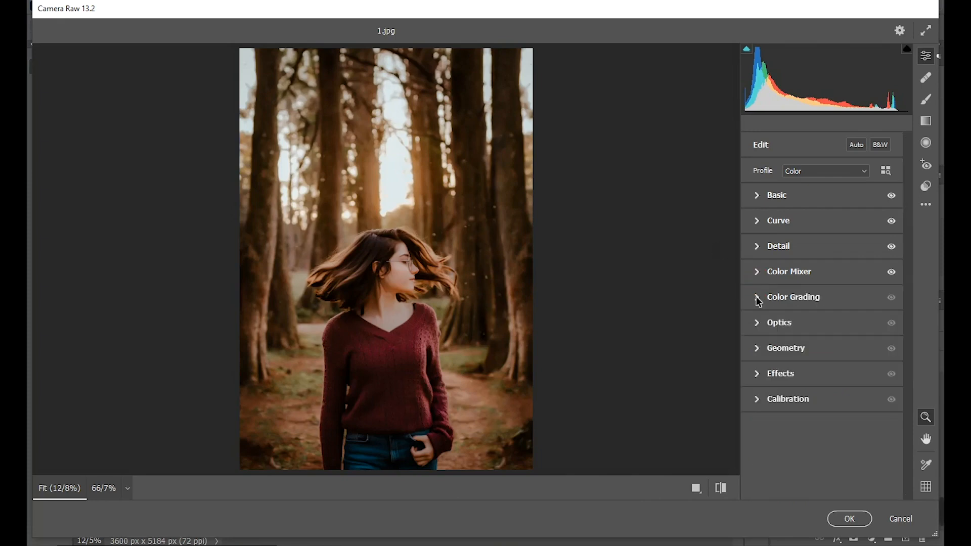
Color-grade the shadows with hue 10, saturation 14 and luminance -15.
click(759, 301)
click(817, 193)
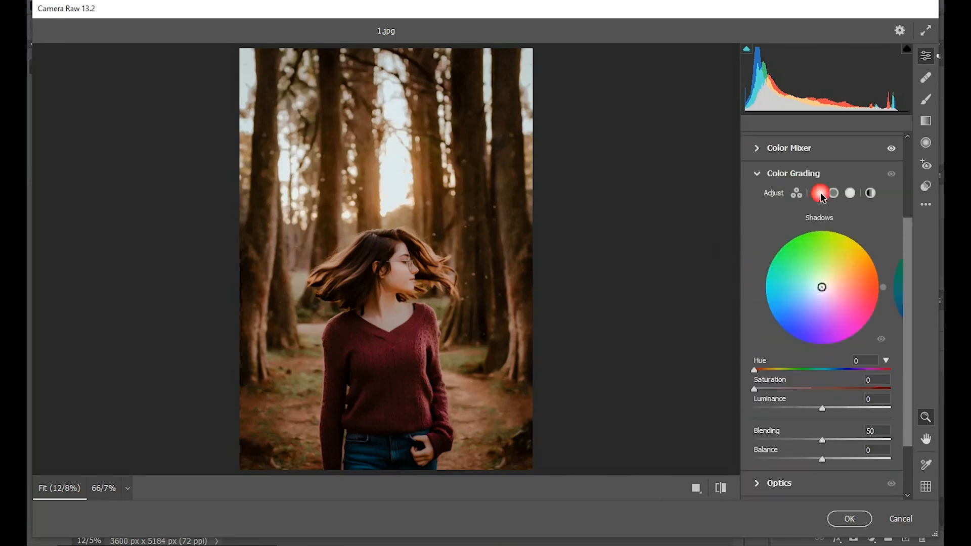
drag(754, 389, 769, 392)
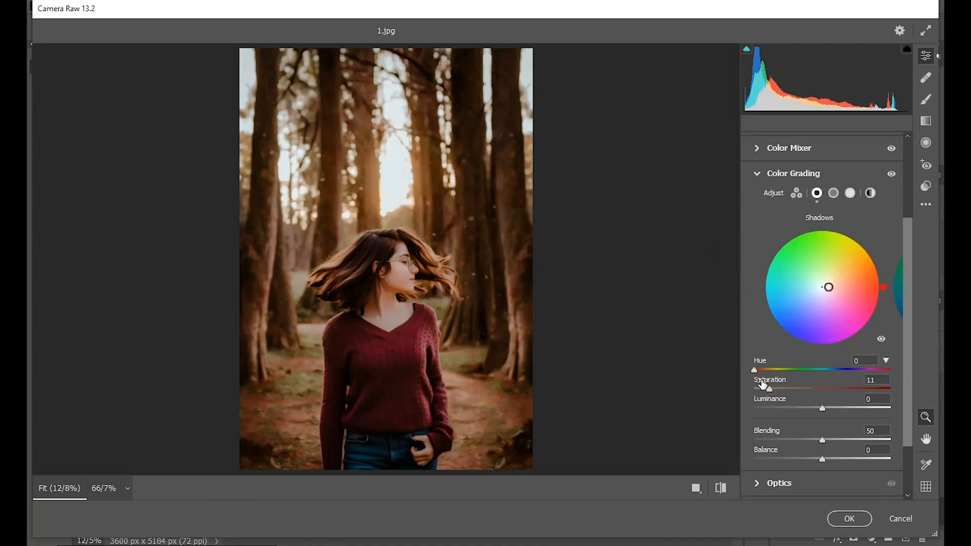
drag(754, 371, 761, 375)
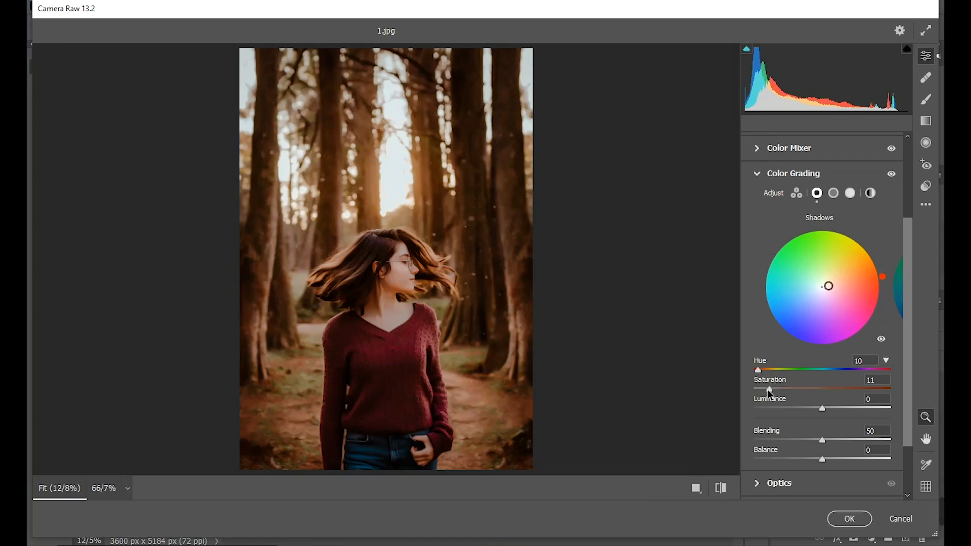
drag(770, 391, 773, 390)
drag(824, 414, 813, 414)
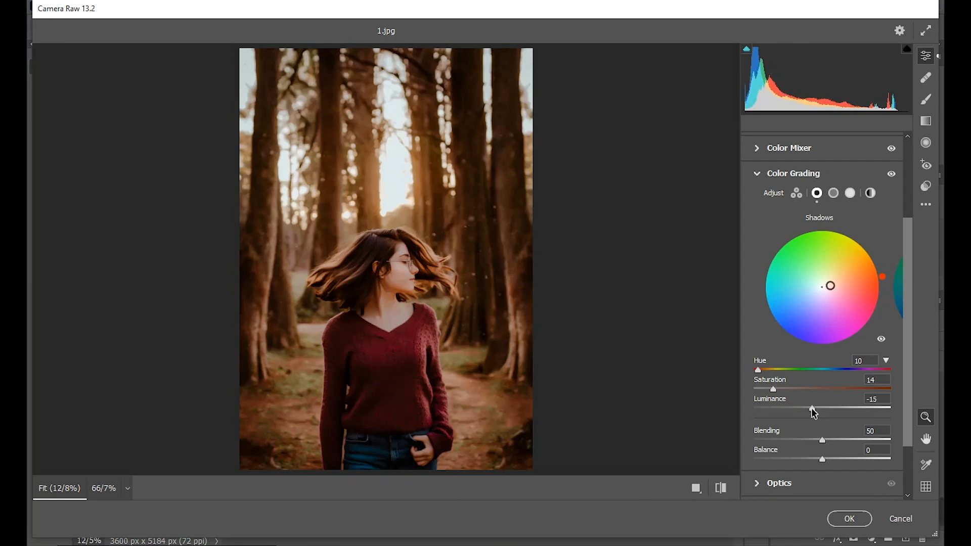
Color-grade the highlights with hue 27, saturation 42 and luminance +36, and adjust the grading's blending and balance.
click(850, 192)
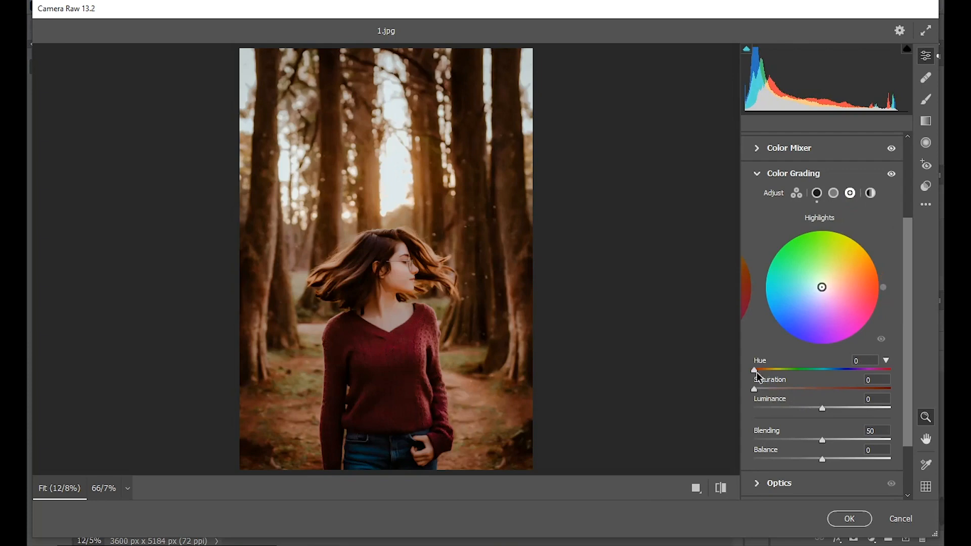
mouse_move(756, 374)
mouse_down()
mouse_move(777, 375)
mouse_move(768, 376)
mouse_up()
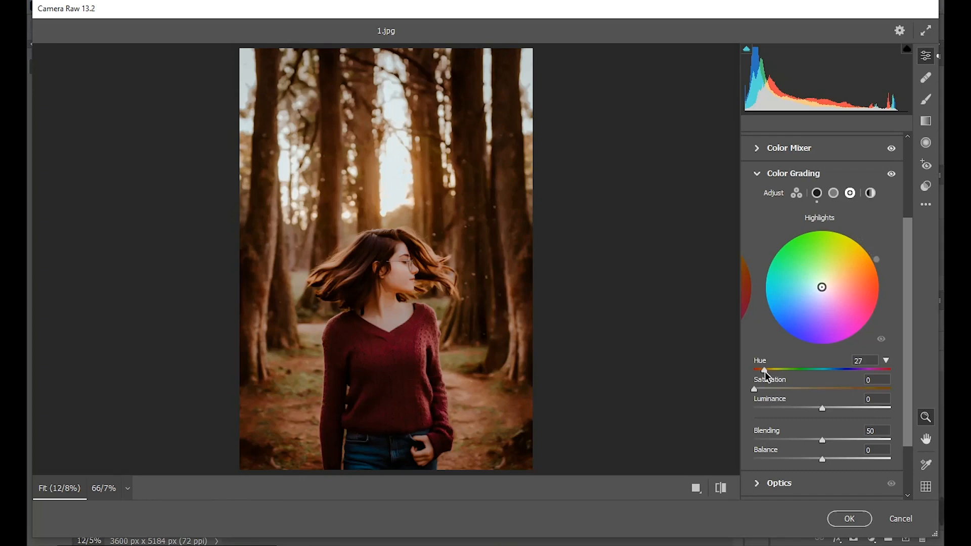
drag(756, 390, 847, 414)
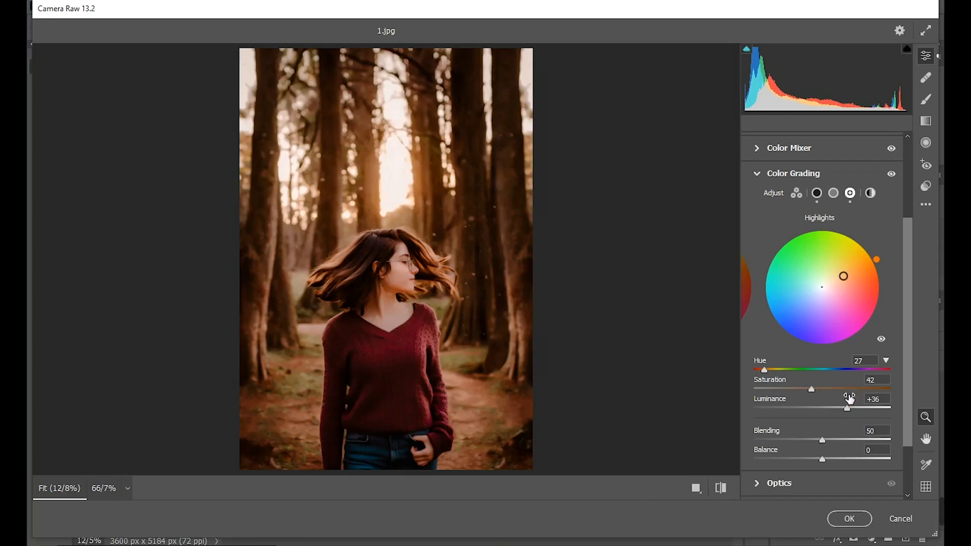
drag(830, 447, 815, 464)
click(756, 176)
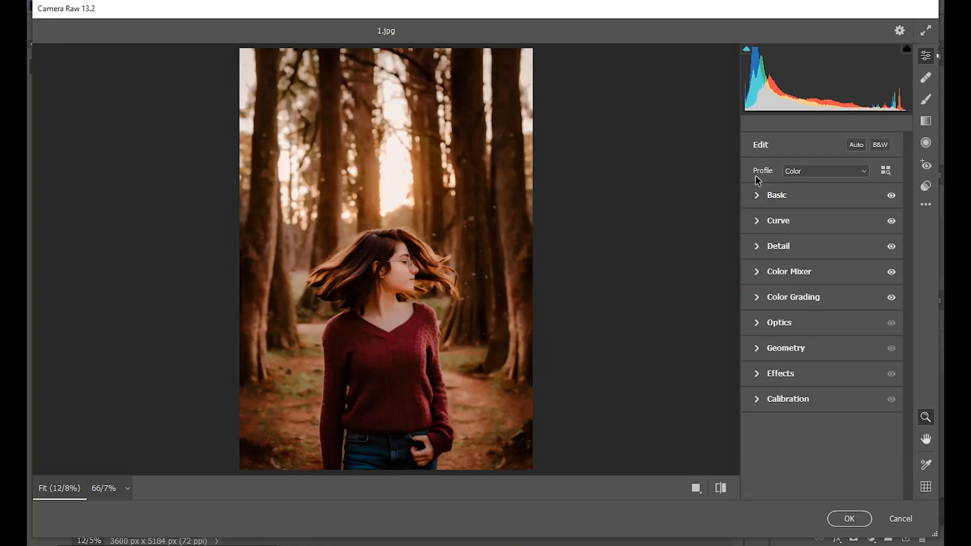
Add a vignette of -17 with midpoint 39, roundness +38 and feather 66.
click(757, 374)
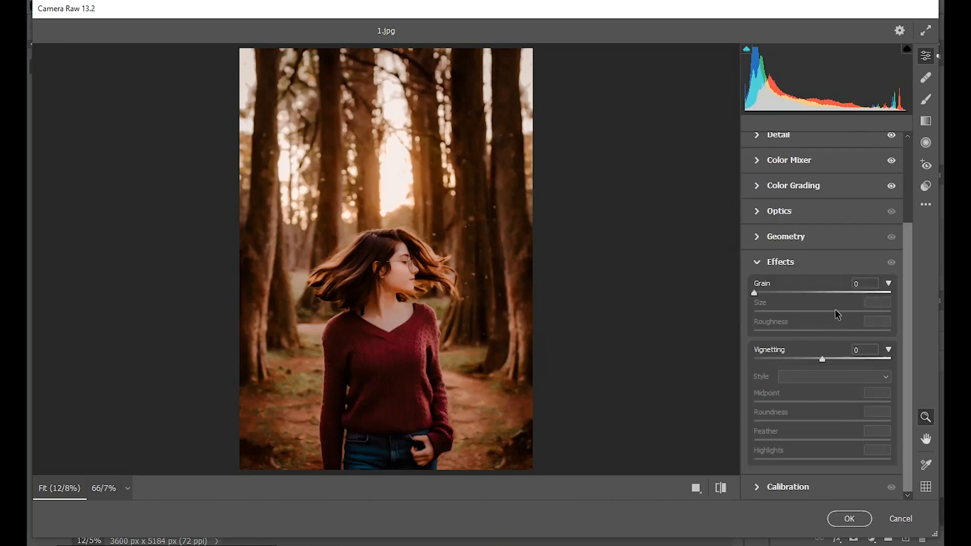
drag(823, 362, 847, 444)
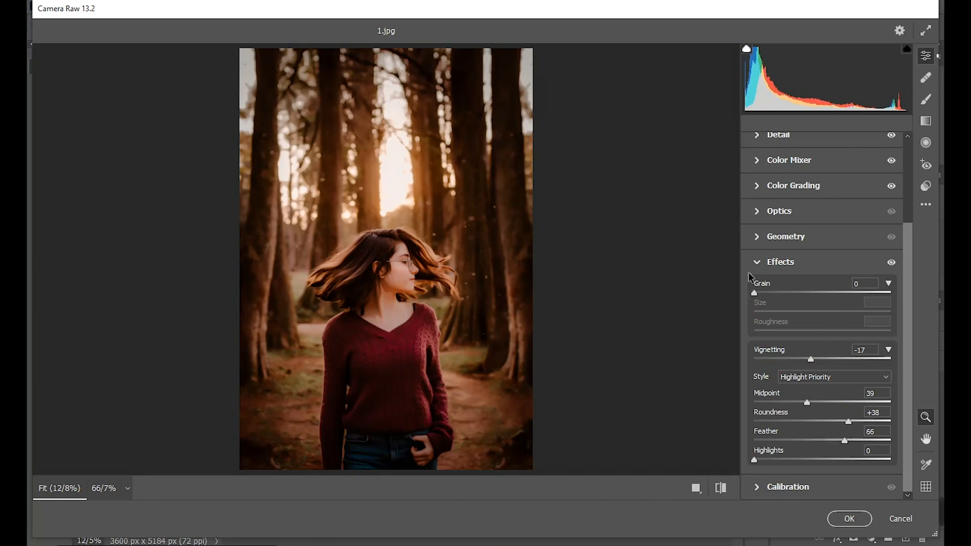
click(765, 262)
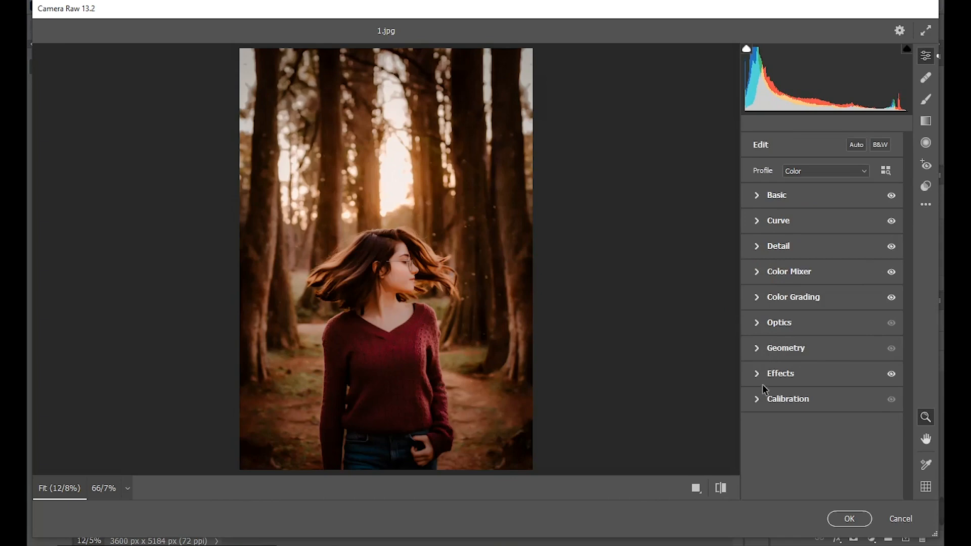
Calibrate the colors with shadows tint +17, red primary hue -7 and red primary saturation -15.
click(762, 402)
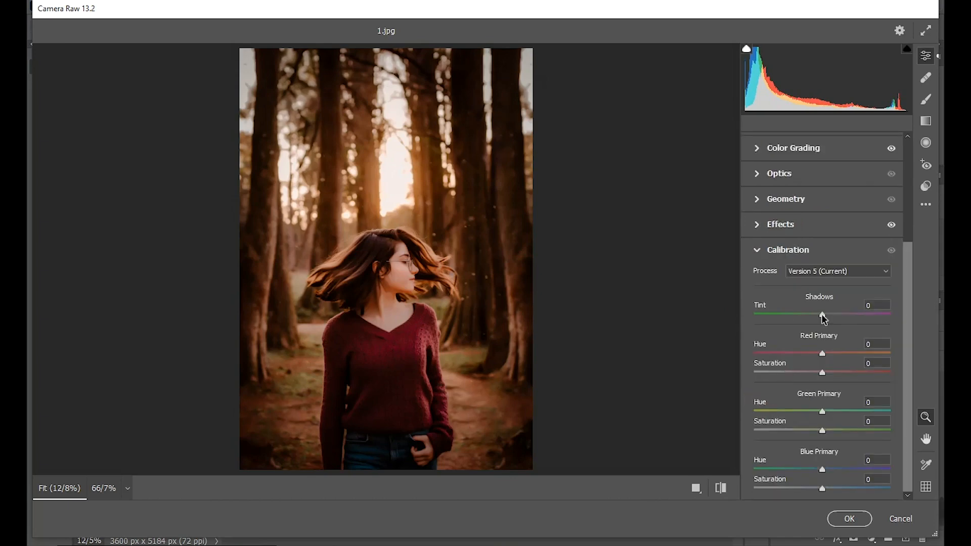
drag(822, 315, 834, 316)
drag(819, 353, 812, 373)
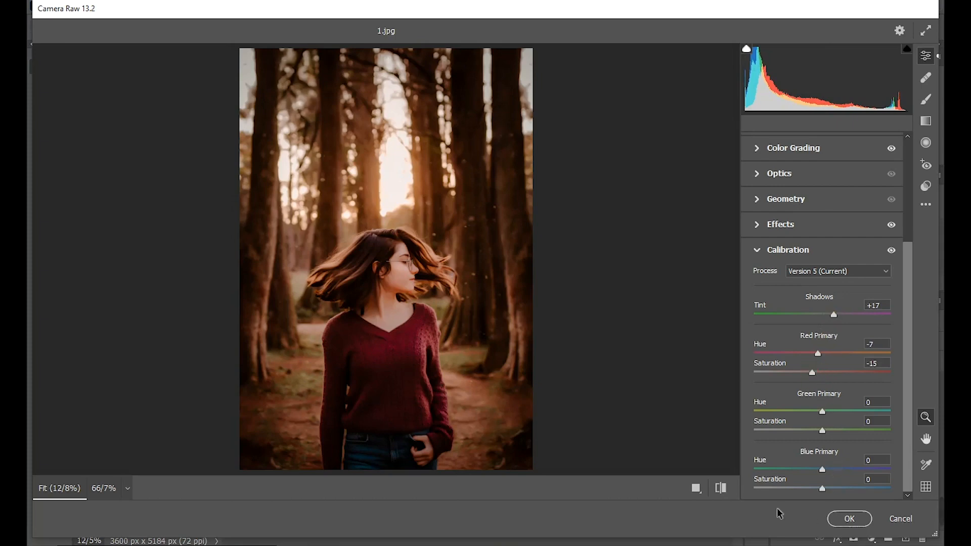
Compare the graded portrait with its default settings by switching between the two versions repeatedly.
click(722, 488)
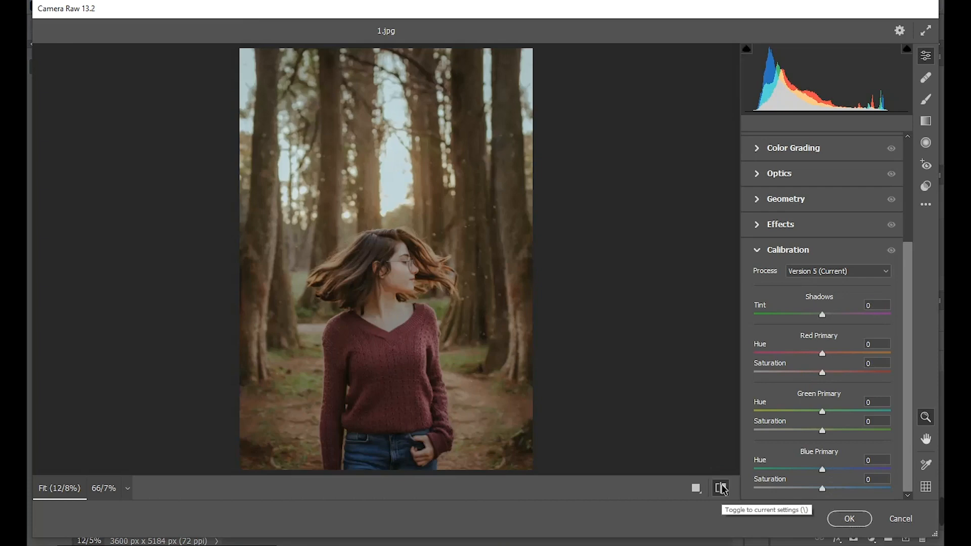
click(722, 488)
click(722, 488)
click(721, 488)
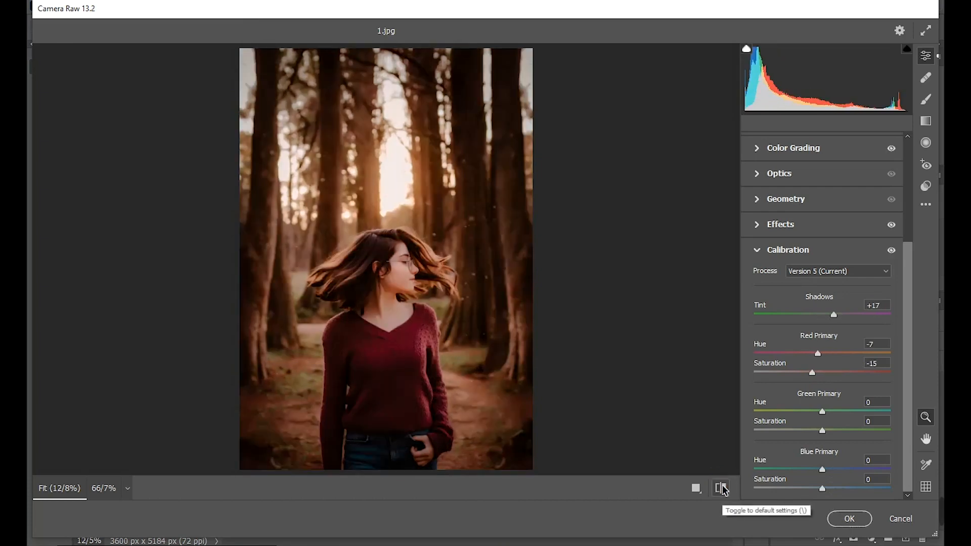
Apply the Camera Raw grade to Layer 1, and hide and reshow the layer to compare it with the original.
click(843, 515)
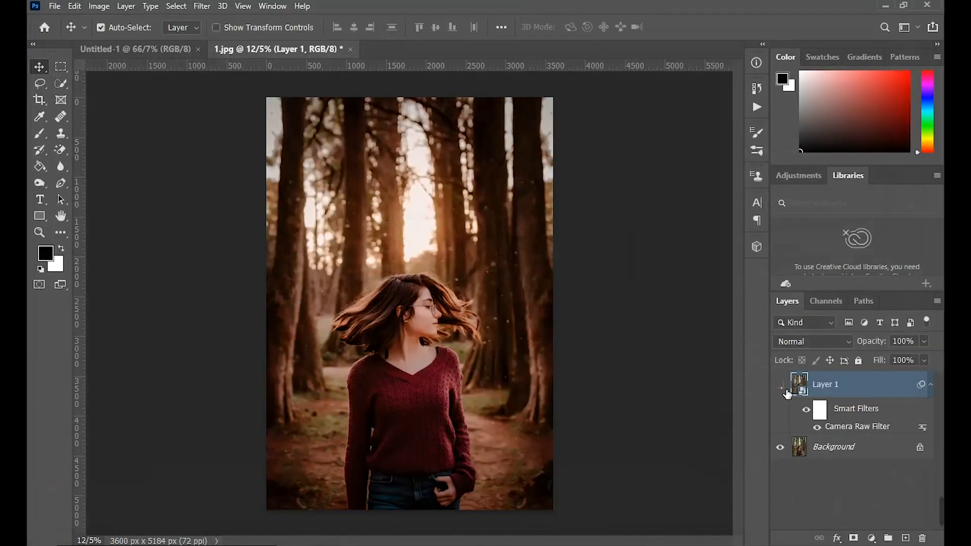
click(787, 392)
click(783, 388)
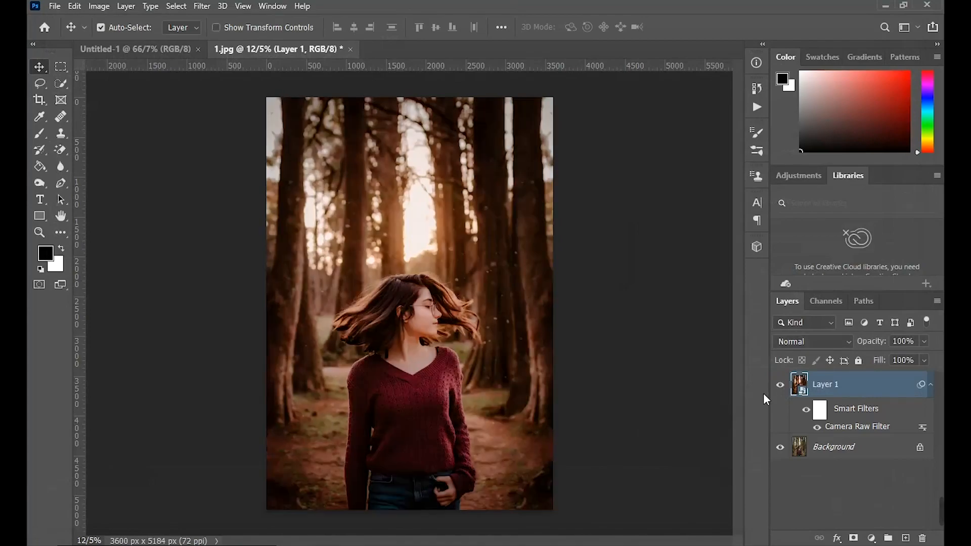